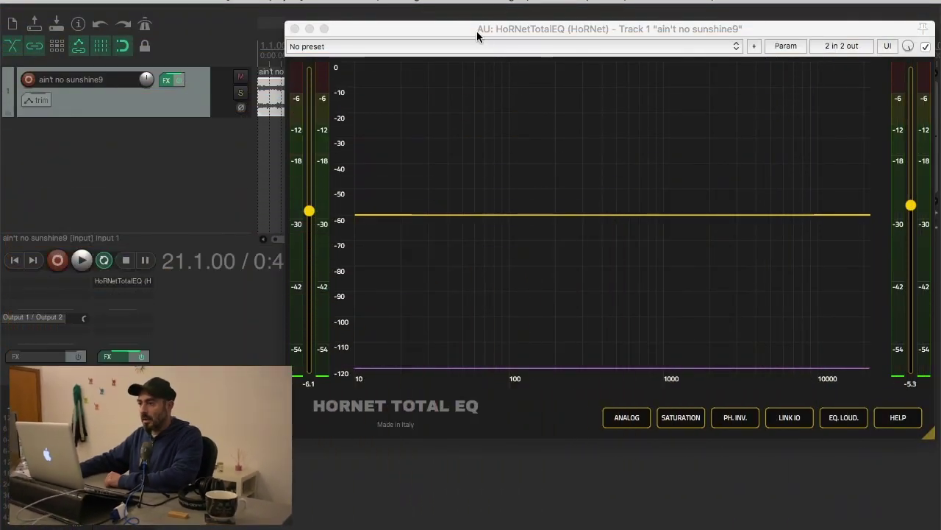
{"action": "left_click", "coordinate": [473, 30]}
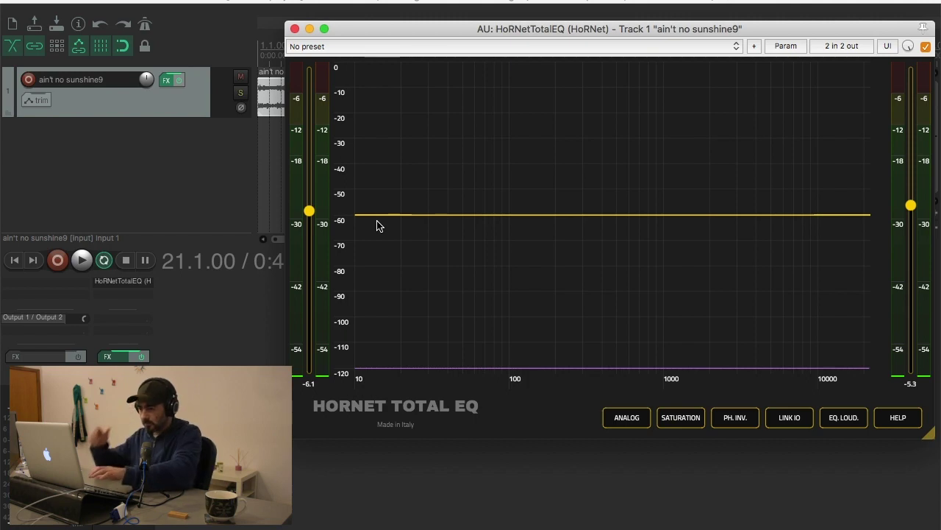
{"action": "key", "text": "space"}
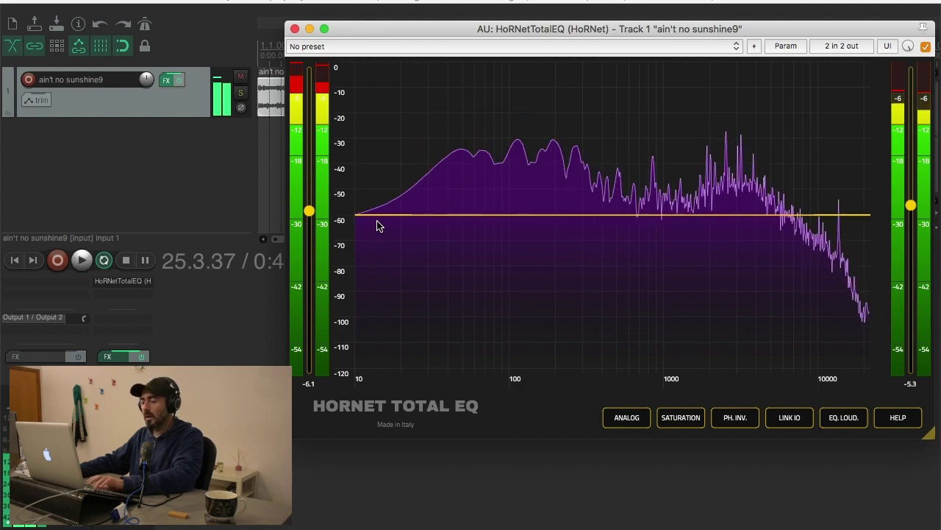
{"action": "key", "text": "space"}
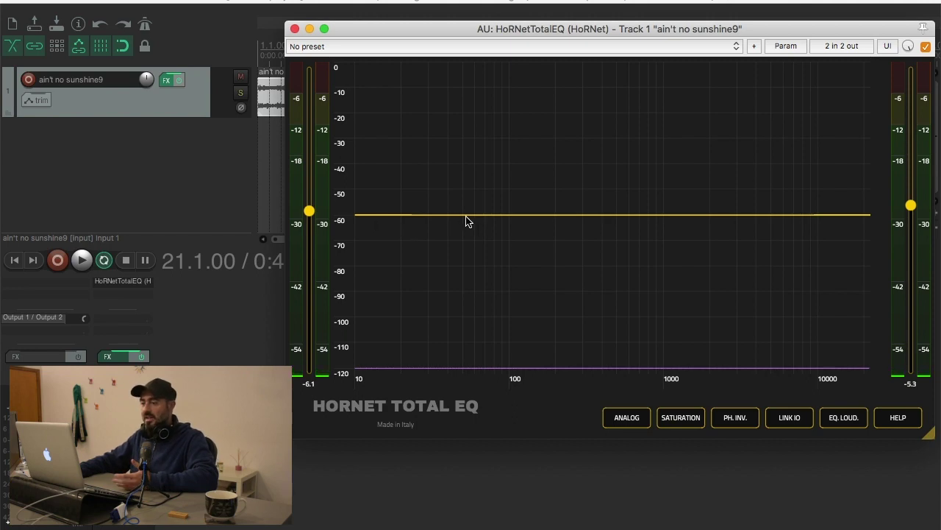
Add an LS Reso band at 210 Hz, Q 0.7, cutting the lows by -6.0 dB
{"action": "double_click", "coordinate": [516, 215]}
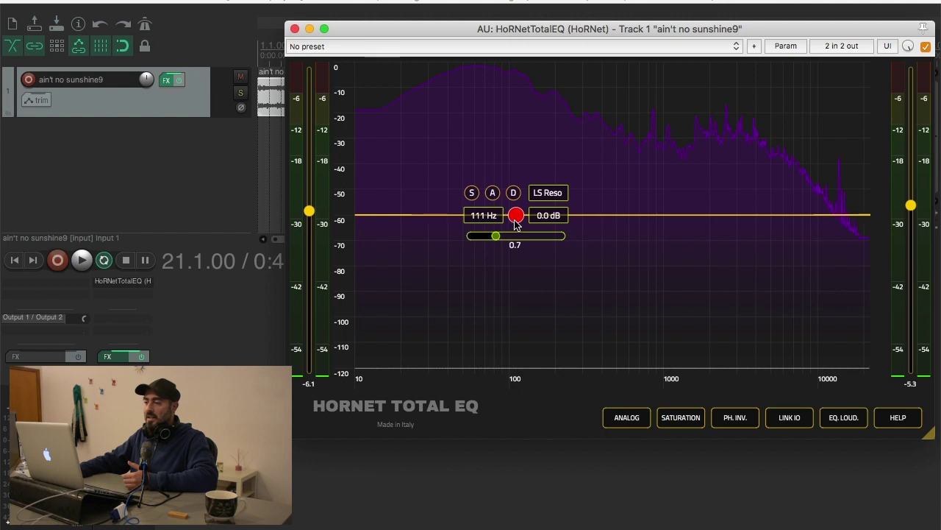
{"action": "left_click_drag", "start_coordinate": [519, 222], "coordinate": [561, 134]}
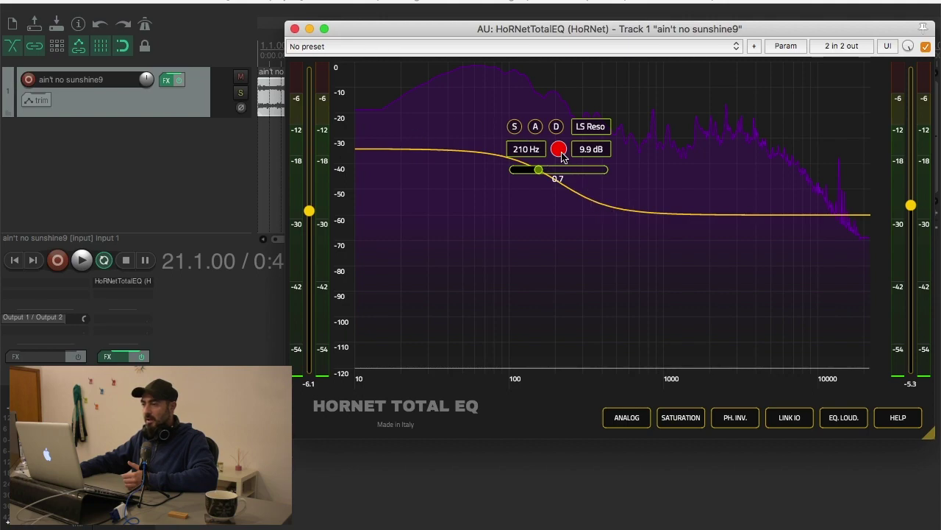
{"action": "left_click_drag", "start_coordinate": [590, 149], "coordinate": [592, 364]}
{"action": "left_click_drag", "start_coordinate": [590, 232], "coordinate": [587, 295]}
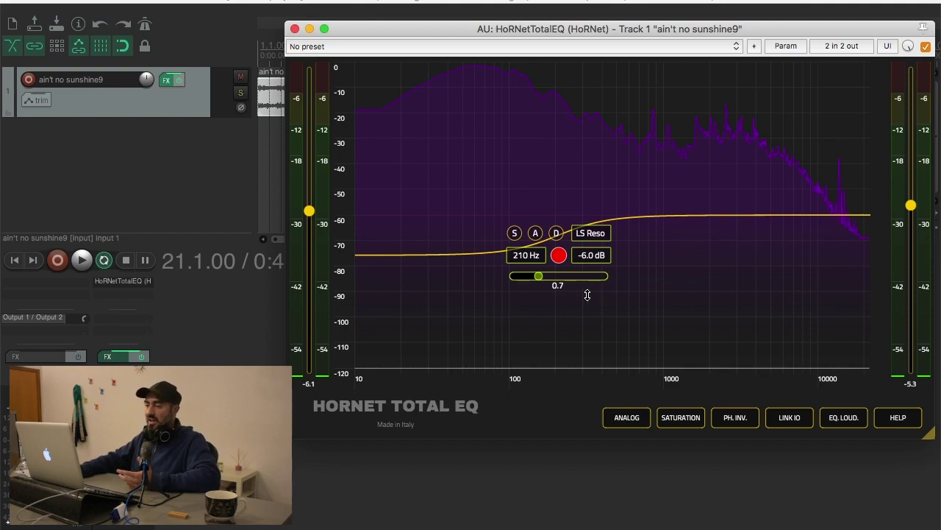
Make the 210 Hz low shelf dynamic and deepen its cut to -7.1 dB during playback
{"action": "left_click", "coordinate": [556, 233]}
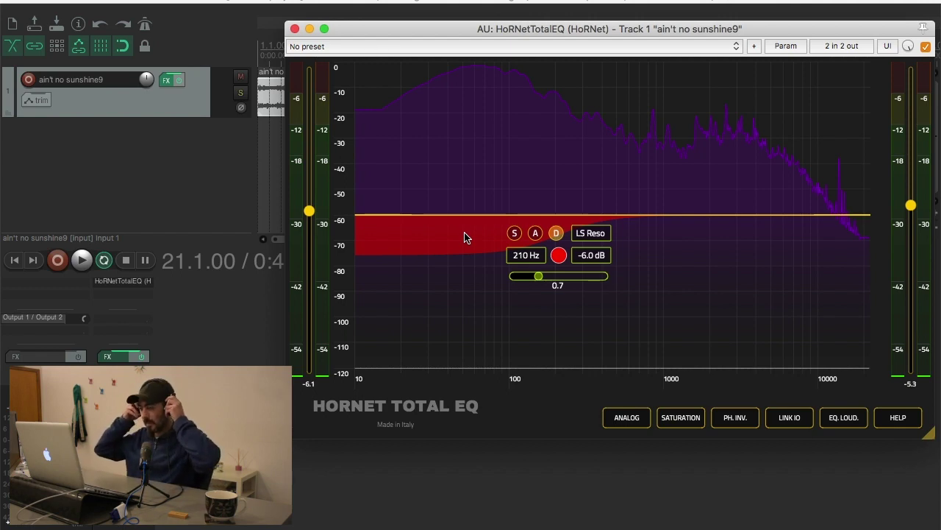
{"action": "key", "text": "space"}
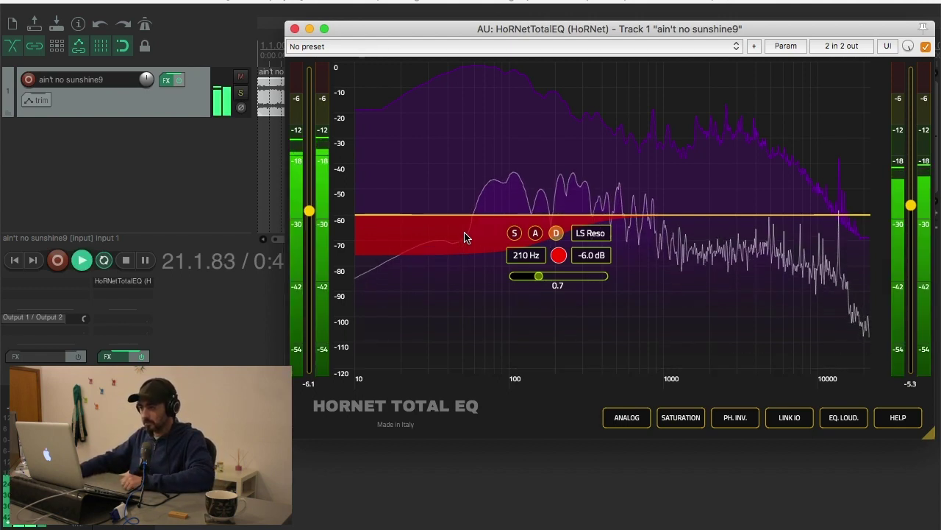
{"action": "left_click_drag", "start_coordinate": [596, 254], "coordinate": [595, 271]}
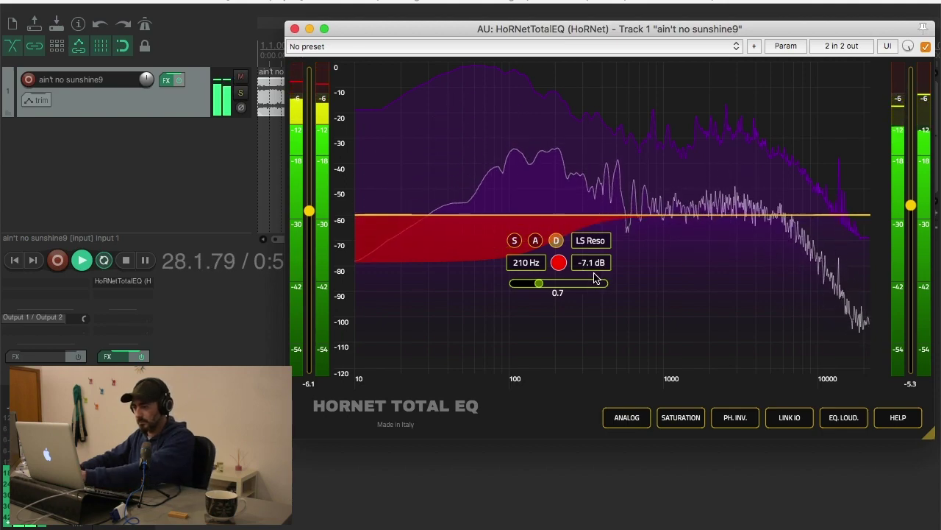
{"action": "key", "text": "XF86AudioRaiseVolume"}
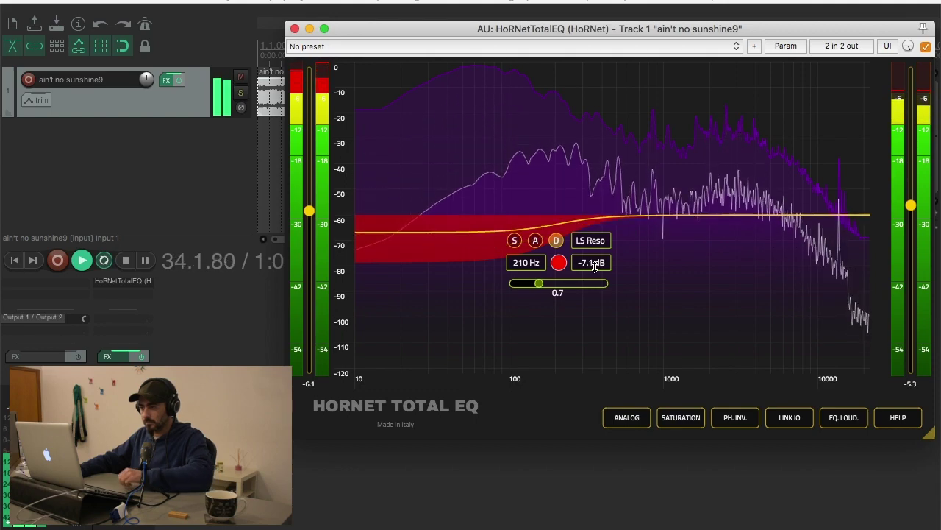
{"action": "key", "text": "space"}
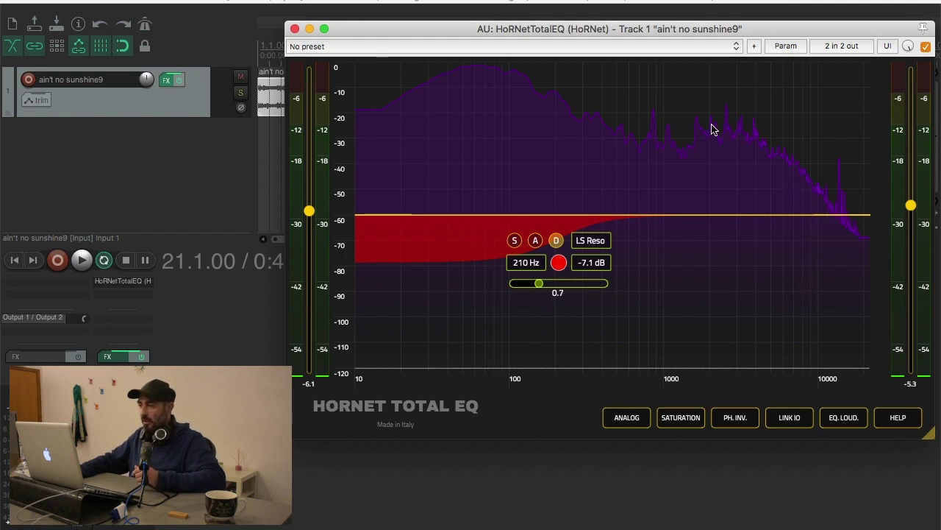
Add a Bell band at 2519 Hz with Q raised to 1.9, cutting -6.0 dB
{"action": "double_click", "coordinate": [736, 216]}
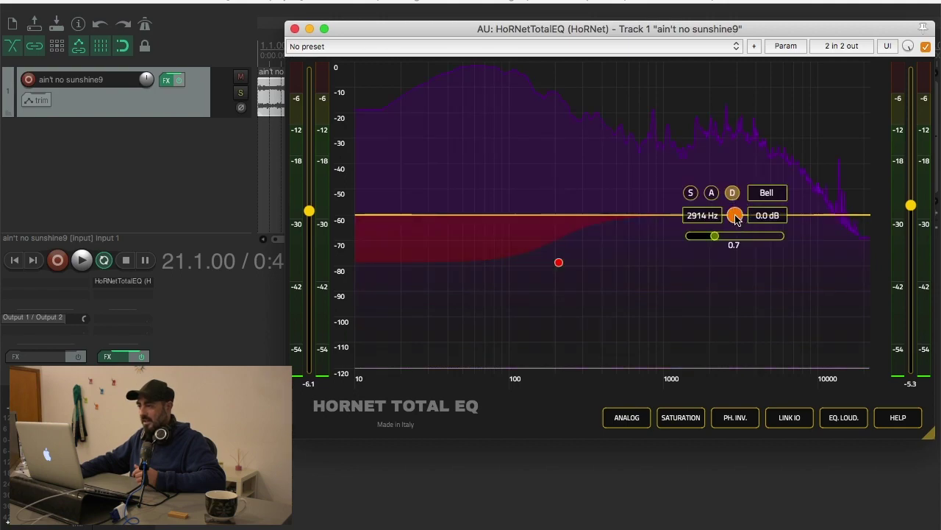
{"action": "left_click_drag", "start_coordinate": [736, 216], "coordinate": [731, 215]}
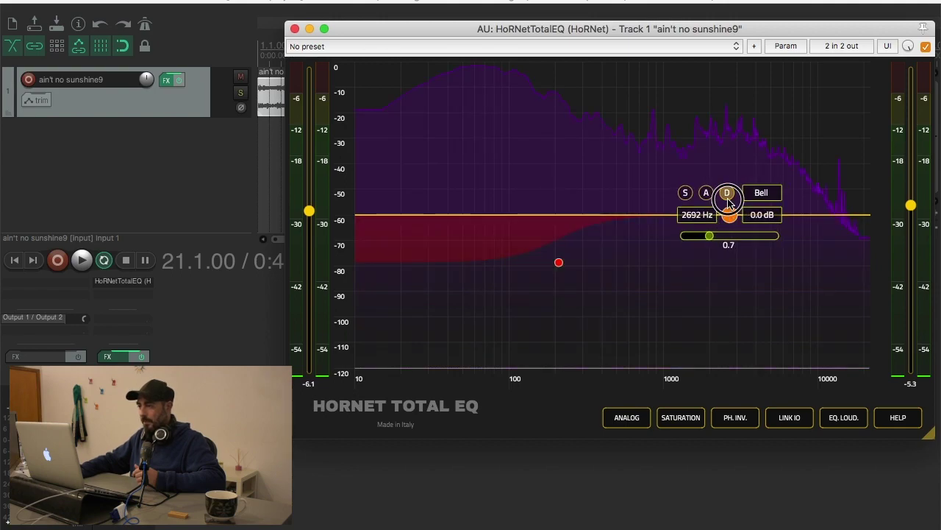
{"action": "scroll", "coordinate": [729, 197], "scroll_direction": "up", "scroll_amount": 1}
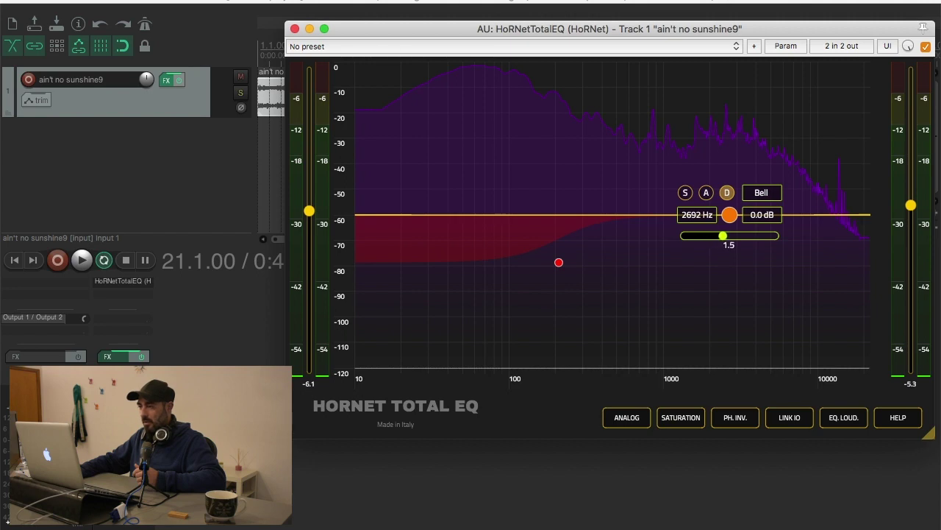
{"action": "scroll", "coordinate": [727, 214], "scroll_direction": "up", "scroll_amount": 1}
{"action": "left_click_drag", "start_coordinate": [729, 214], "coordinate": [725, 277]}
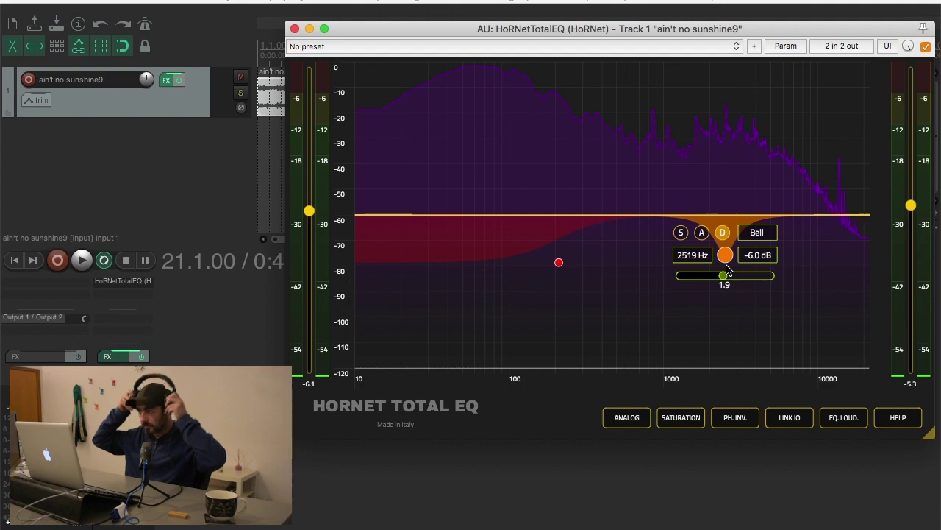
During playback, deepen the bell cut to about -11 dB and retune its frequency
{"action": "key", "text": "space"}
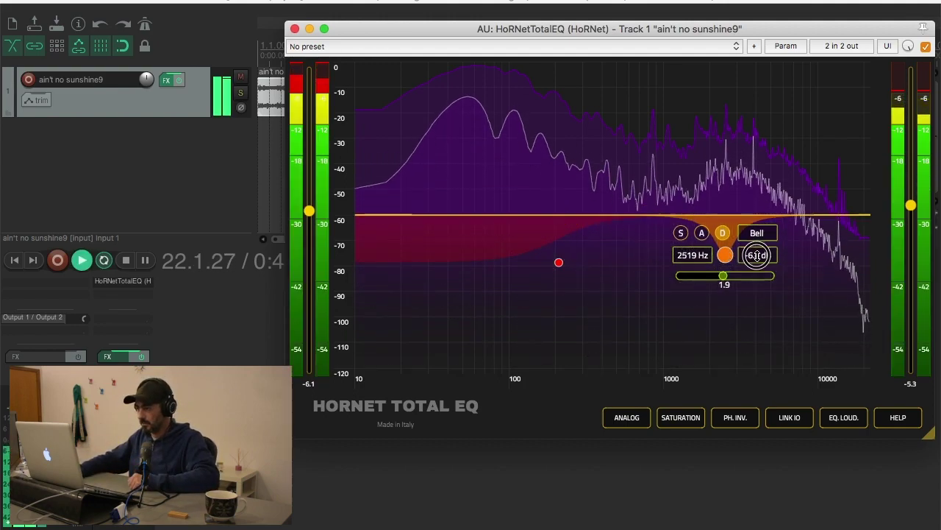
{"action": "left_click_drag", "start_coordinate": [757, 255], "coordinate": [756, 342]}
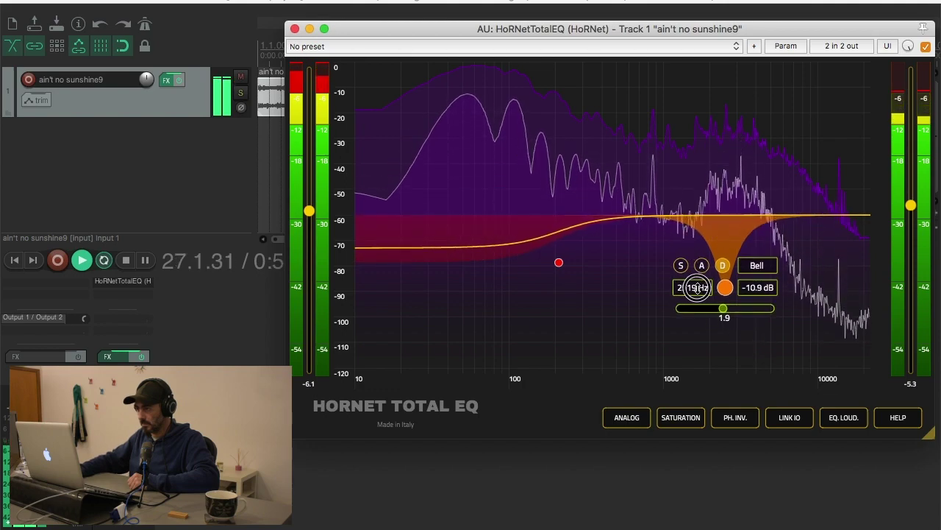
{"action": "left_click_drag", "start_coordinate": [697, 288], "coordinate": [693, 271]}
{"action": "left_click_drag", "start_coordinate": [771, 288], "coordinate": [773, 300]}
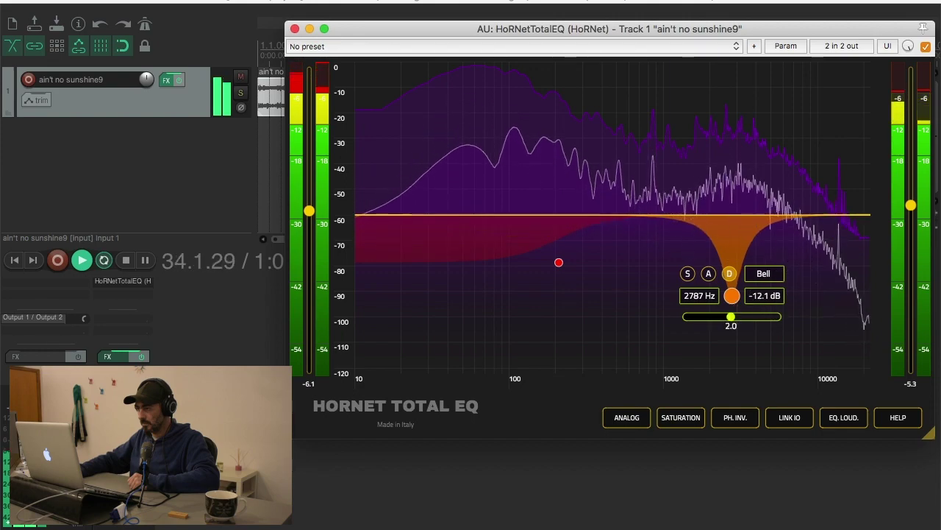
Settle the bell at -10.7 dB, 2787 Hz, widening its Q from 1.2 to 1.0
{"action": "left_click_drag", "start_coordinate": [730, 316], "coordinate": [720, 316]}
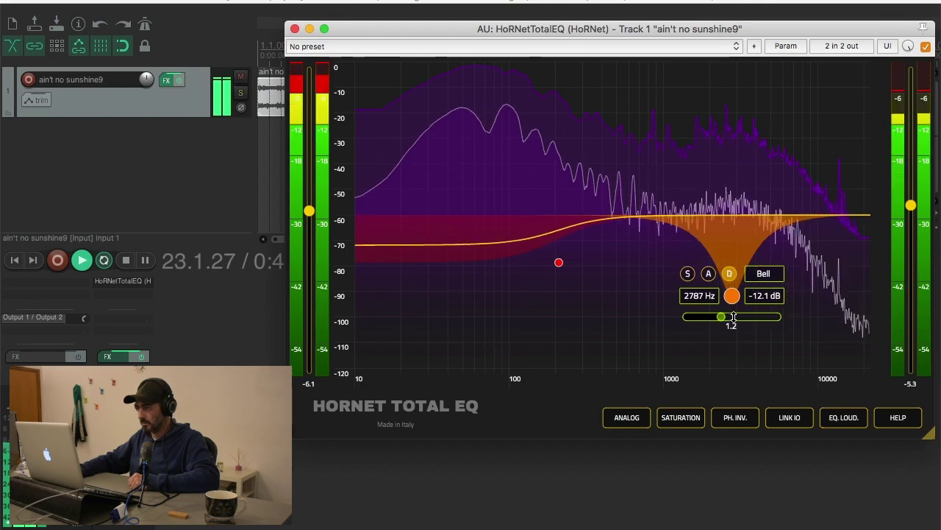
{"action": "left_click_drag", "start_coordinate": [765, 293], "coordinate": [765, 271]}
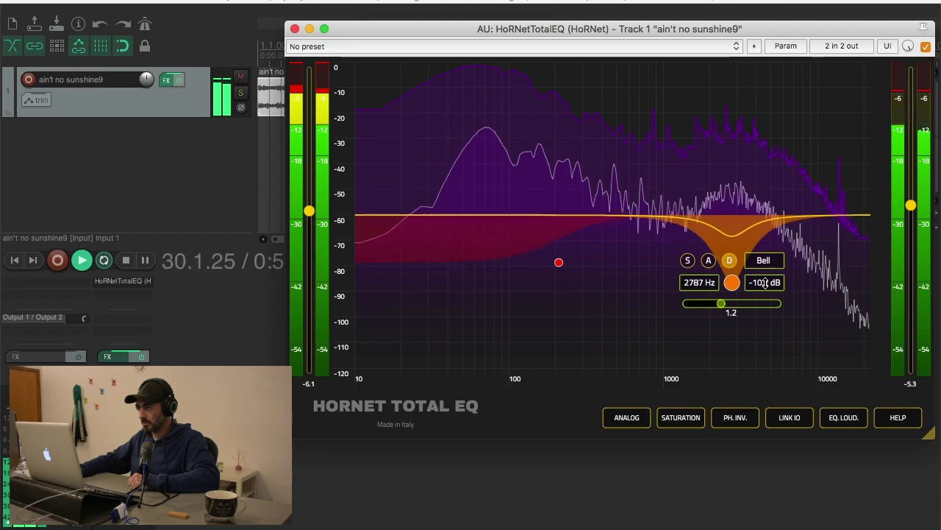
{"action": "left_click_drag", "start_coordinate": [765, 282], "coordinate": [754, 322]}
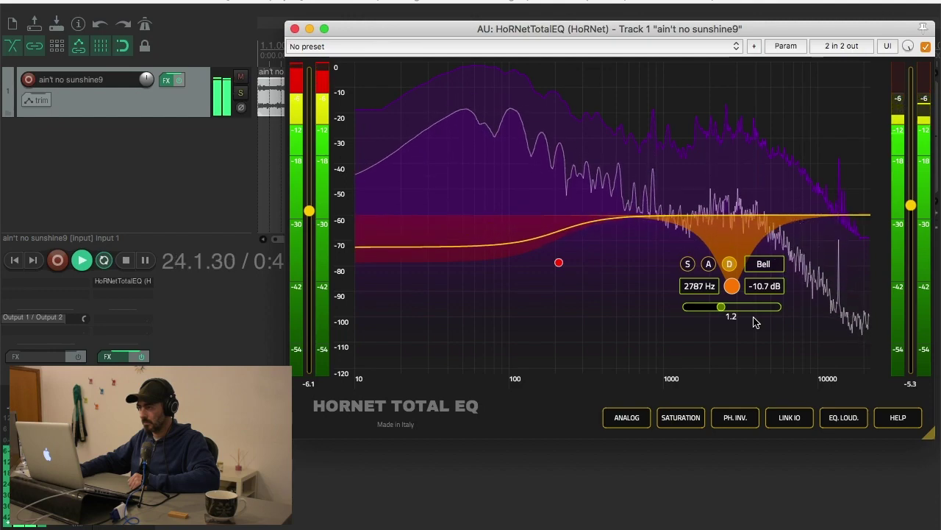
{"action": "left_click_drag", "start_coordinate": [721, 307], "coordinate": [717, 308]}
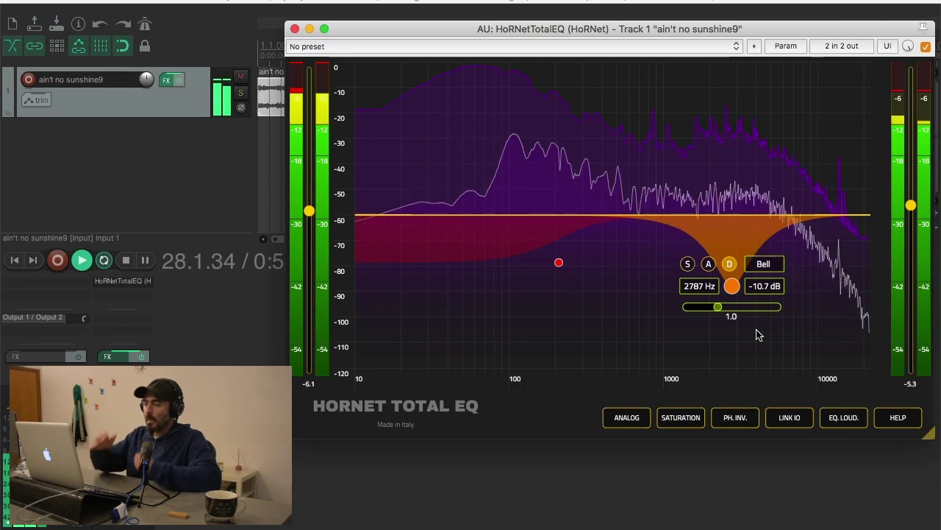
Stop the REAPER transport with the spacebar so it returns to the loop start
{"action": "key", "text": "space"}
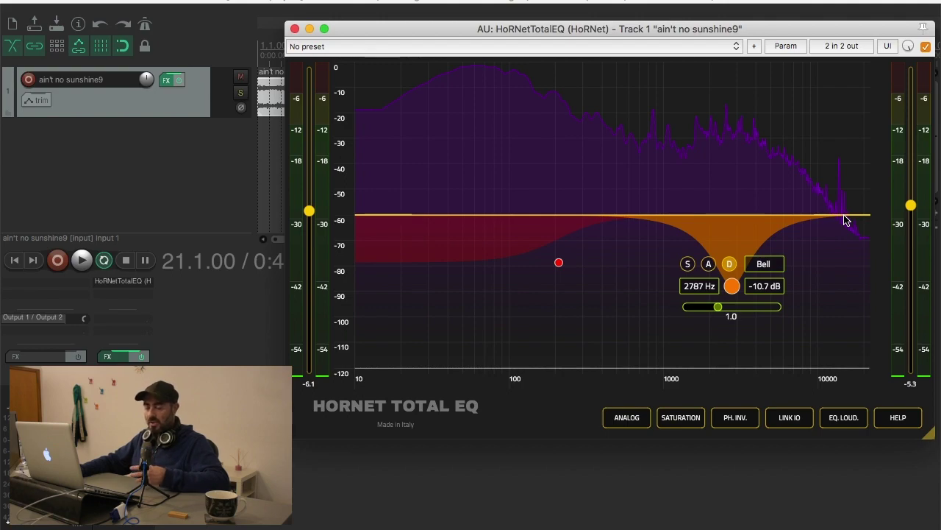
Add a dynamic HS Reso band at 4115 Hz boosting +3.0 dB with Q 0.7
{"action": "double_click", "coordinate": [844, 217]}
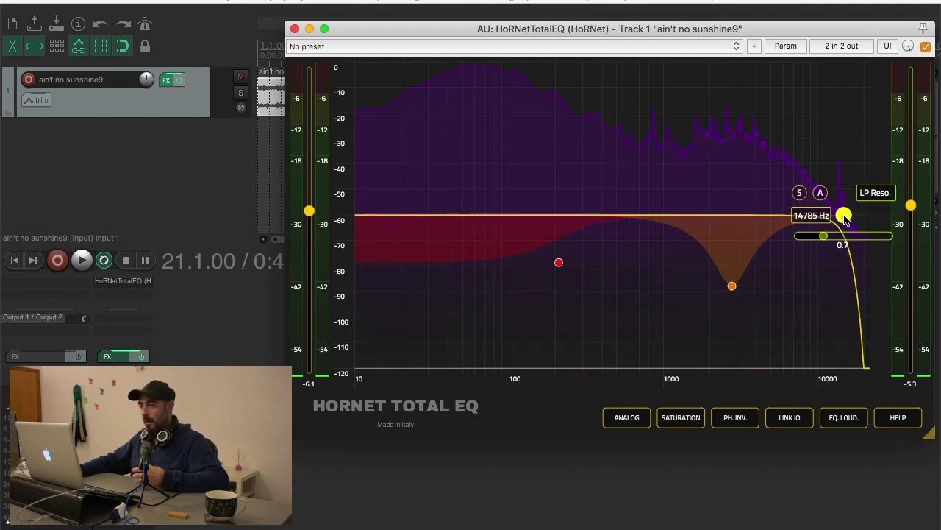
{"action": "left_click", "coordinate": [868, 195]}
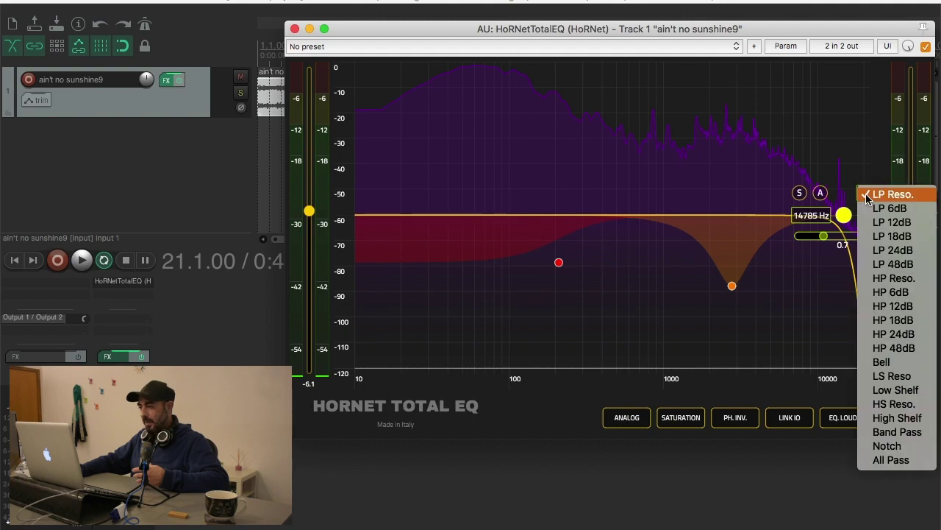
{"action": "left_click", "coordinate": [891, 407]}
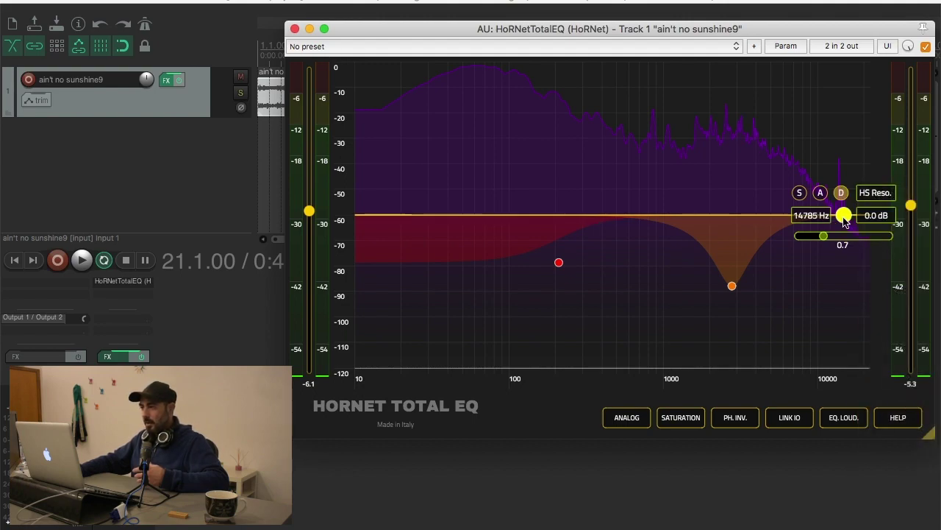
{"action": "left_click_drag", "start_coordinate": [844, 215], "coordinate": [758, 193]}
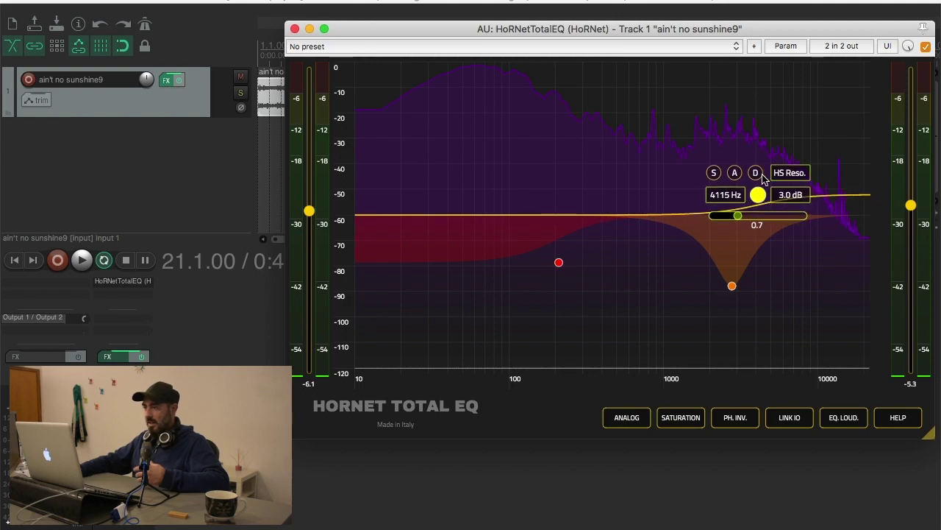
{"action": "left_click", "coordinate": [757, 173]}
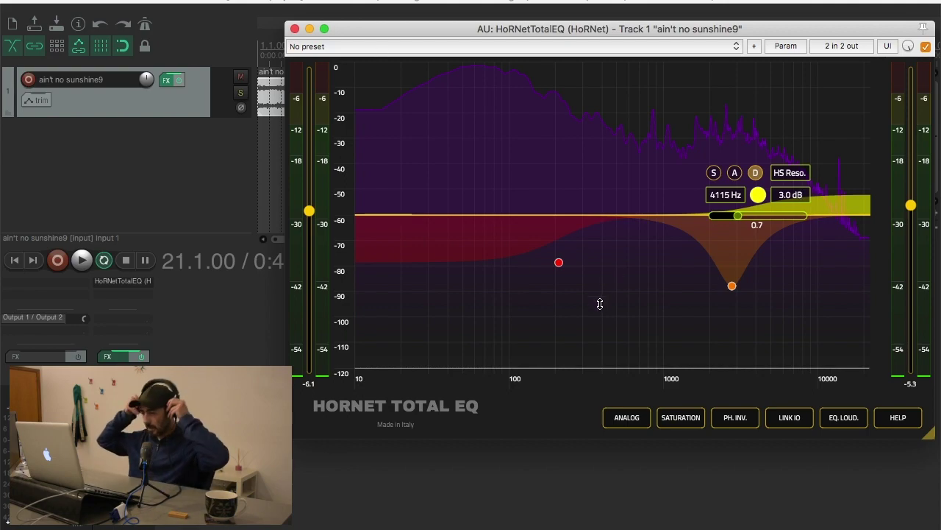
While the track plays, reduce the high-shelf boost to 2.0 dB and lower it to 3750 Hz
{"action": "key", "text": "space"}
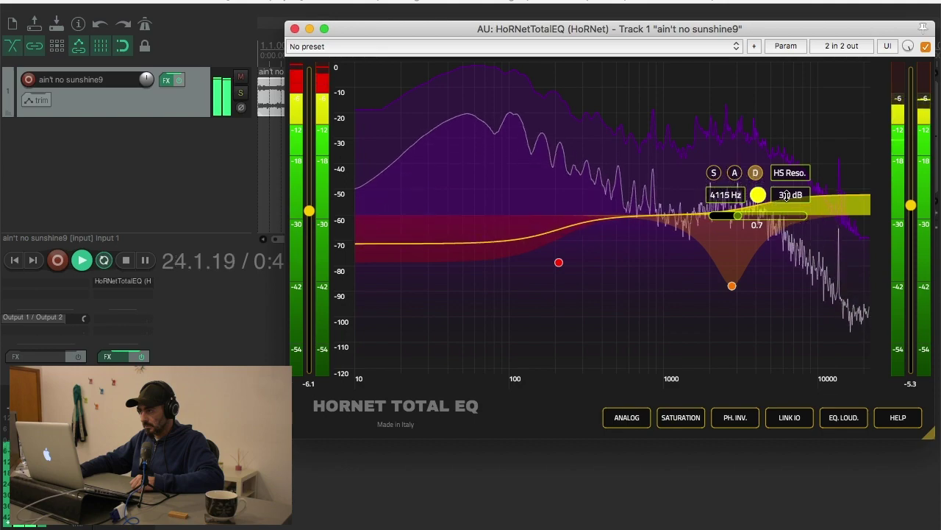
{"action": "left_click_drag", "start_coordinate": [787, 196], "coordinate": [790, 211]}
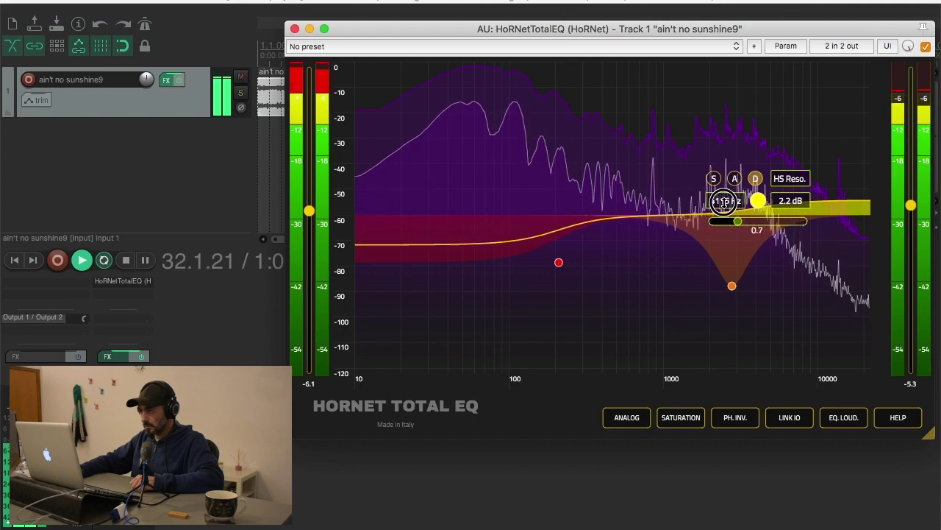
{"action": "left_click_drag", "start_coordinate": [724, 206], "coordinate": [724, 211]}
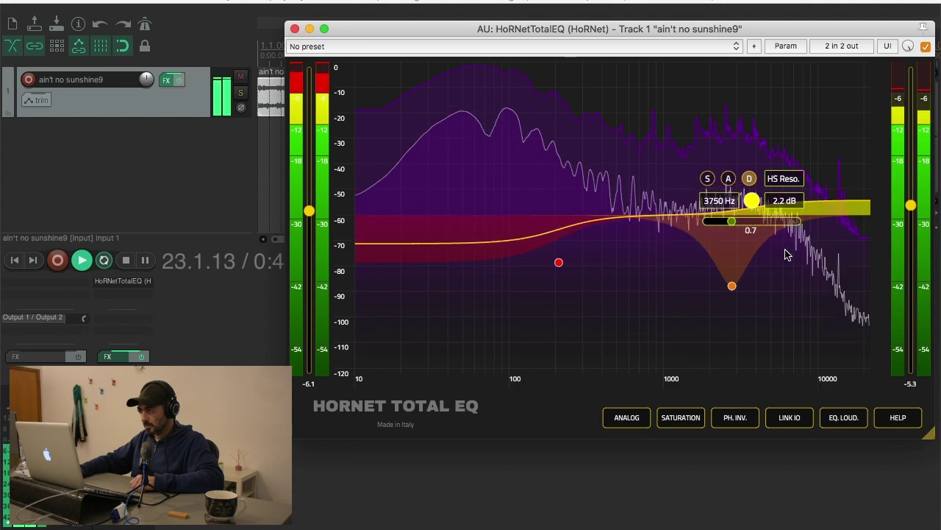
{"action": "scroll", "coordinate": [789, 204], "scroll_direction": "down", "scroll_amount": 2}
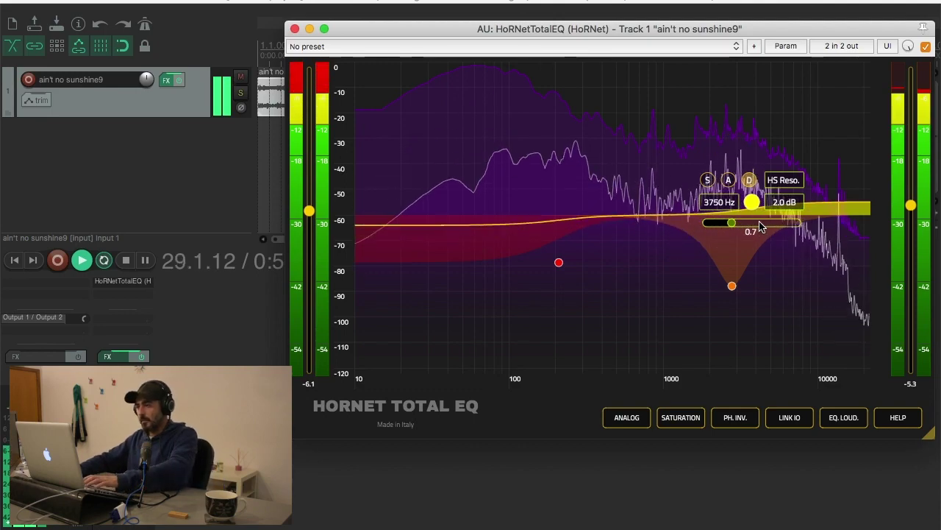
{"action": "key", "text": "space"}
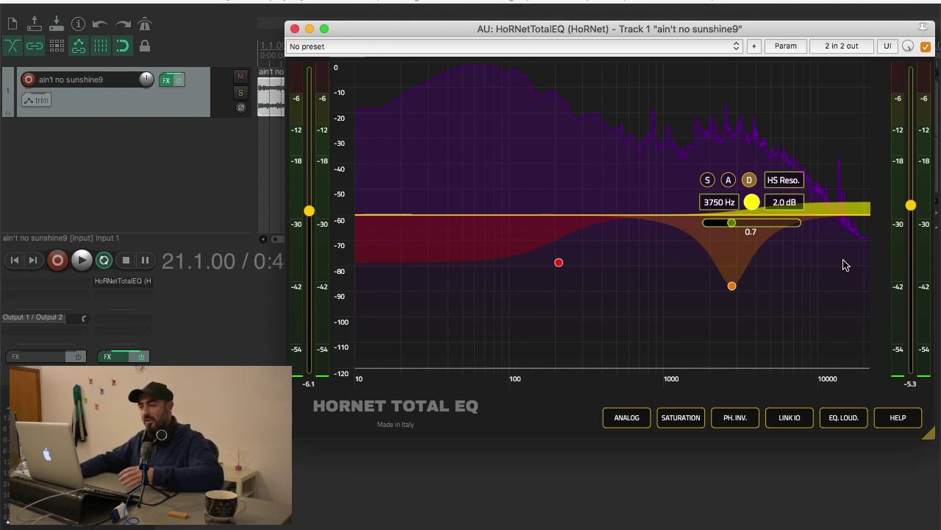
{"action": "key", "text": "space"}
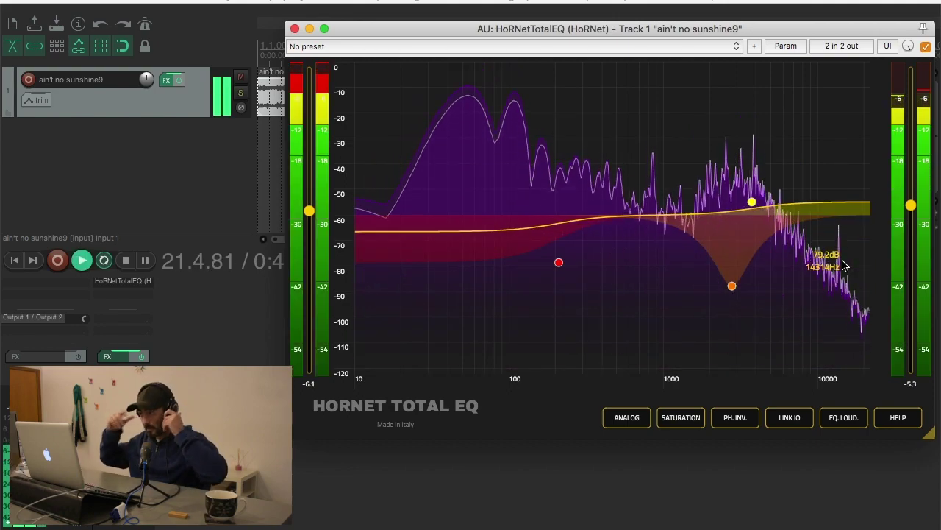
{"action": "left_click", "coordinate": [926, 47]}
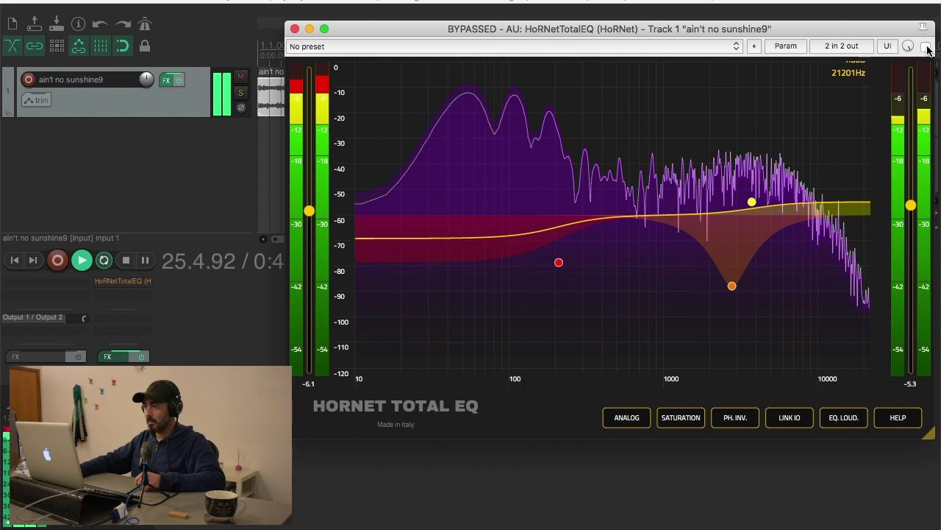
{"action": "left_click", "coordinate": [927, 47]}
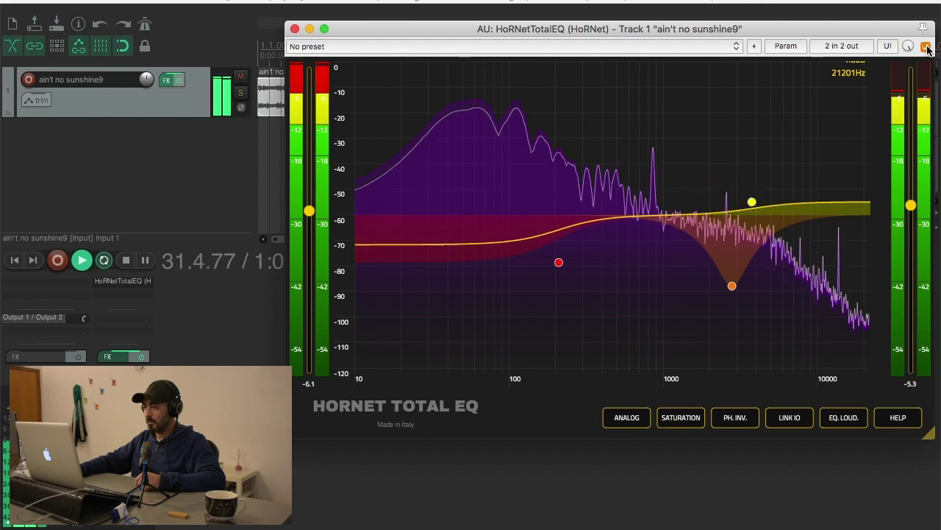
{"action": "left_click", "coordinate": [926, 46]}
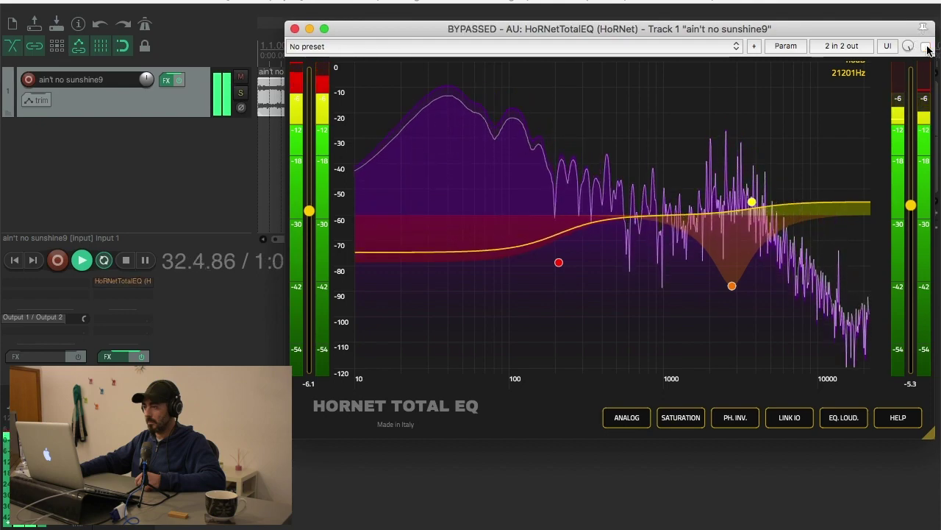
{"action": "left_click", "coordinate": [926, 46]}
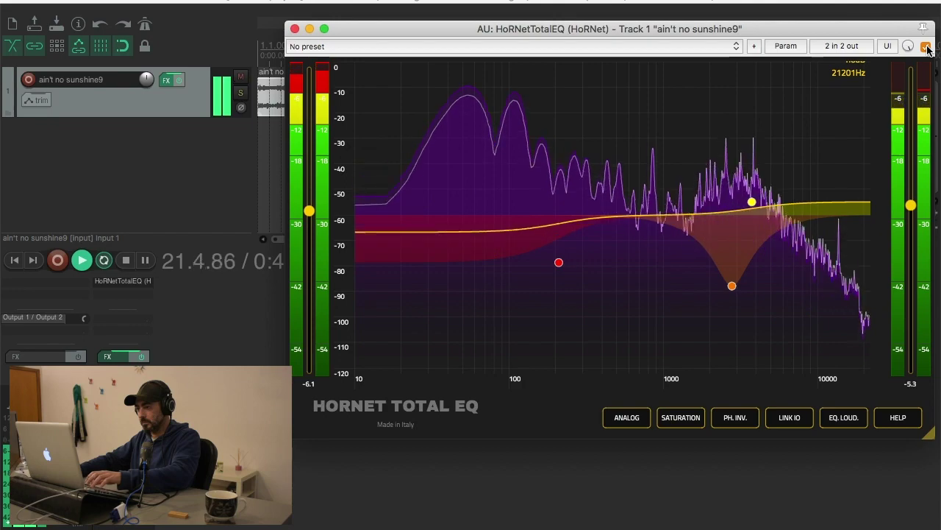
{"action": "key", "text": "space"}
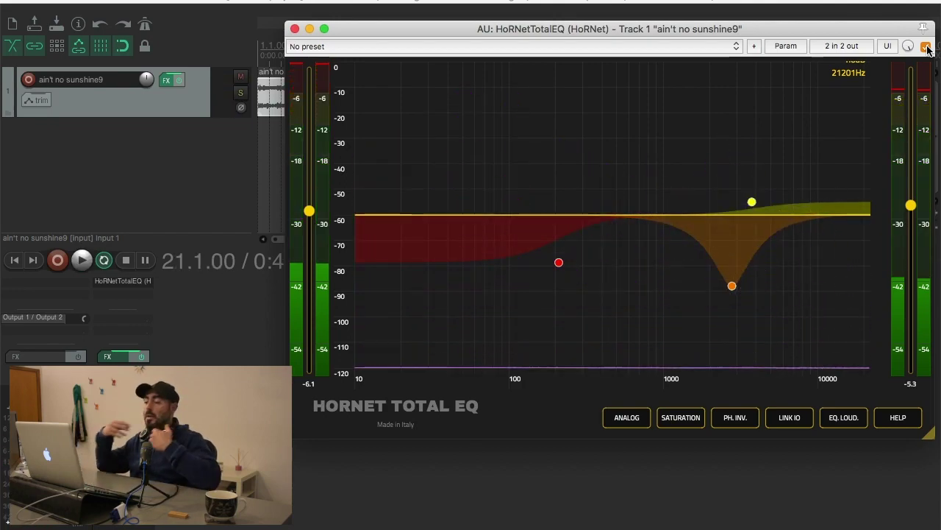